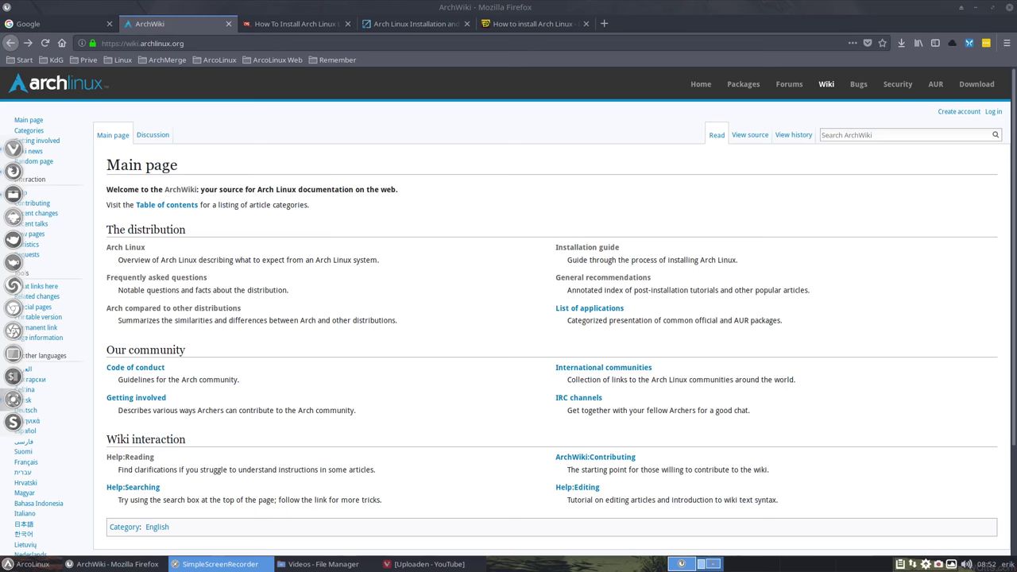
# - Focus the Firefox window, then open and close a terminal showing system information
pyautogui.click(503, 136)
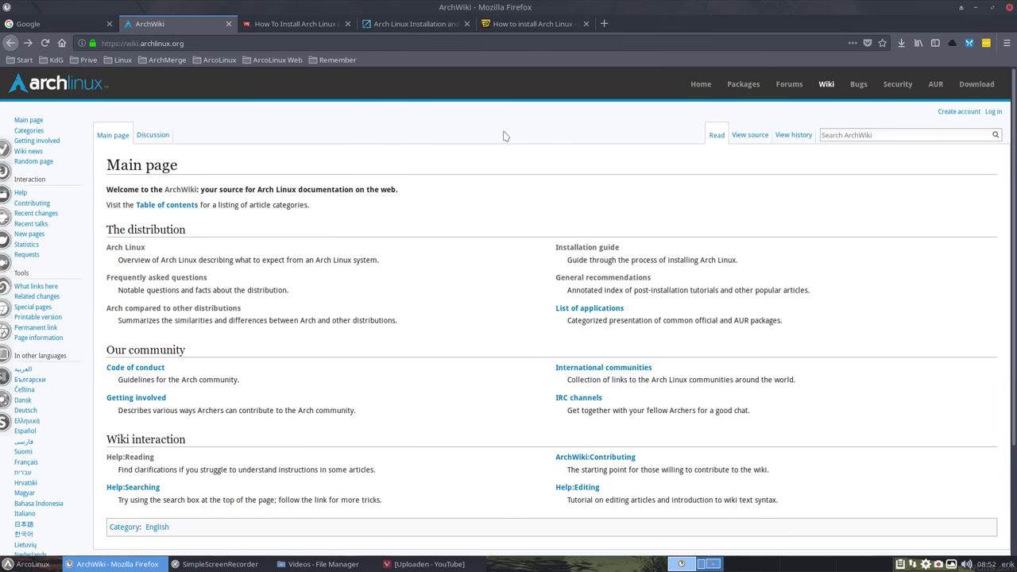
pyautogui.press('super+Return')
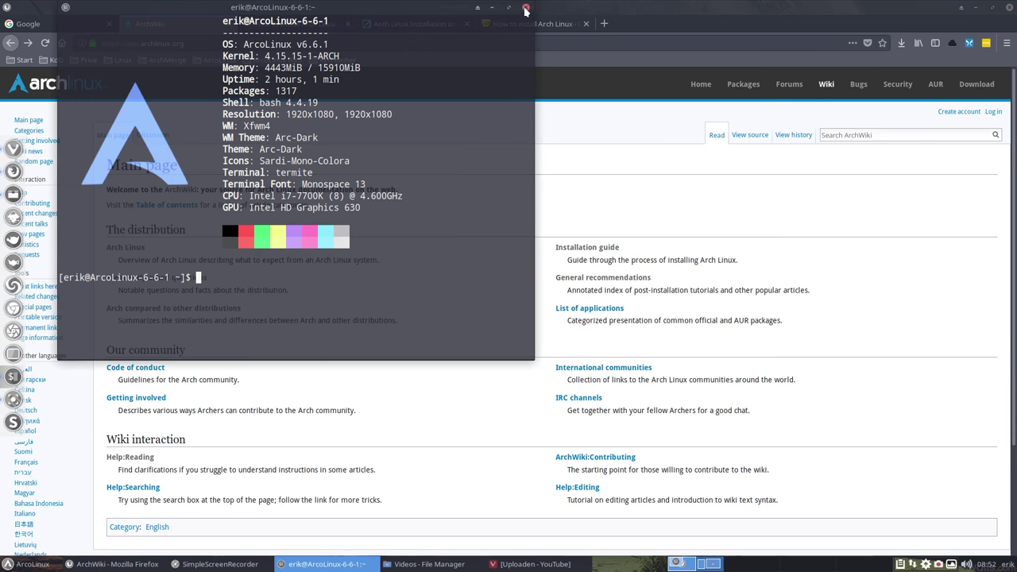
pyautogui.click(525, 9)
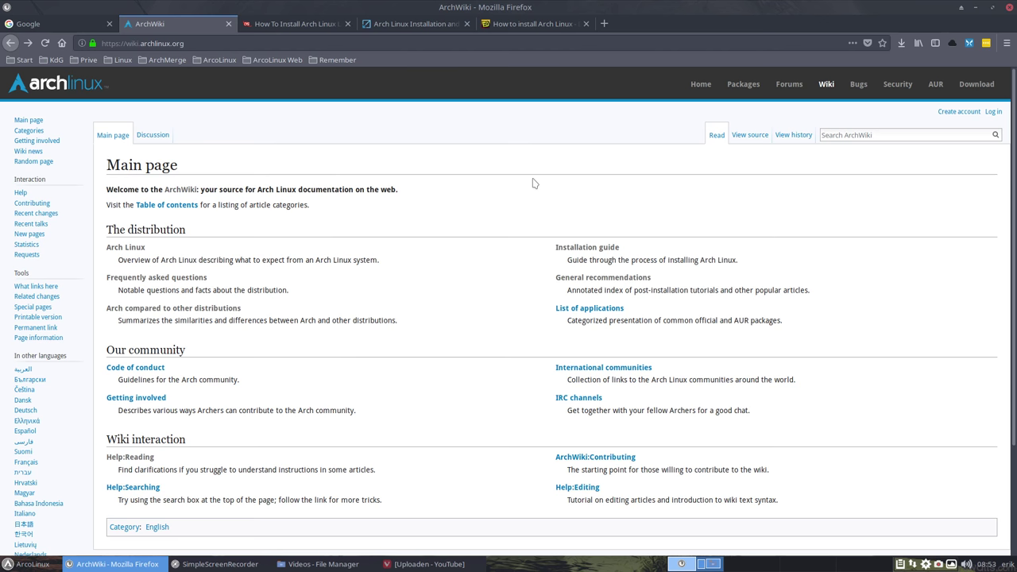
# - Select the erikdubois.be article's web address, then switch back to the ArchWiki tab
pyautogui.click(547, 25)
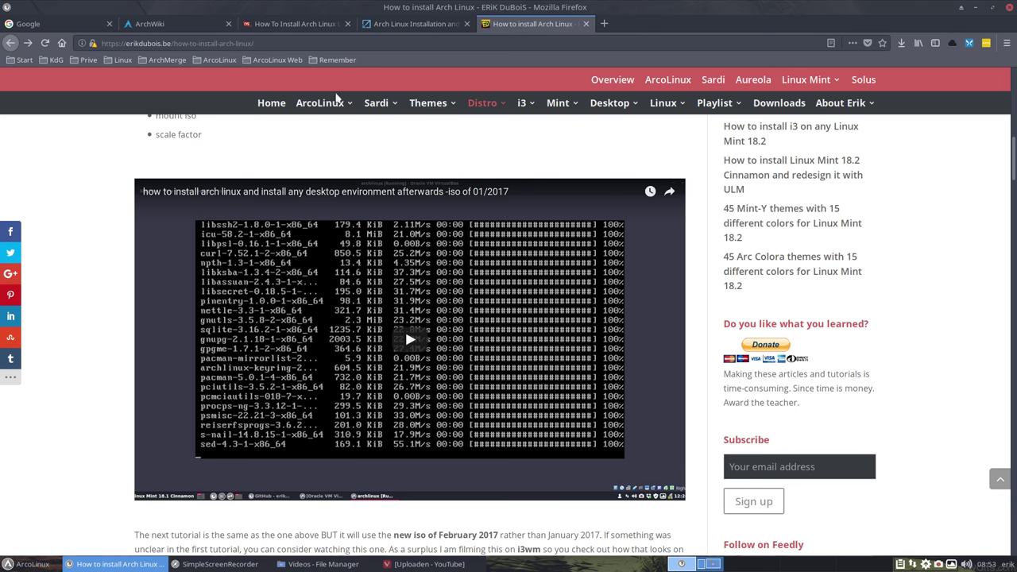
pyautogui.click(271, 44)
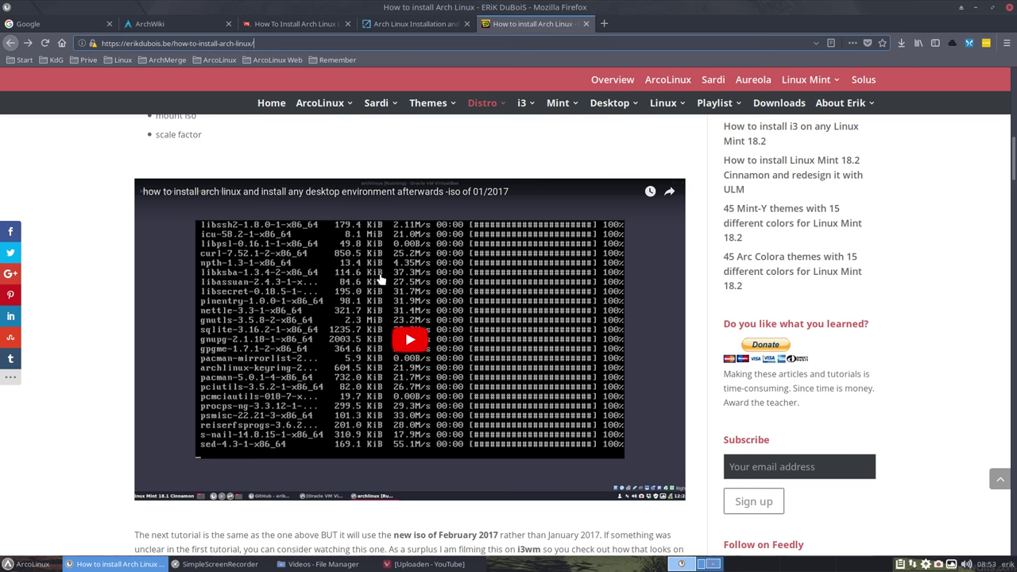
pyautogui.click(164, 25)
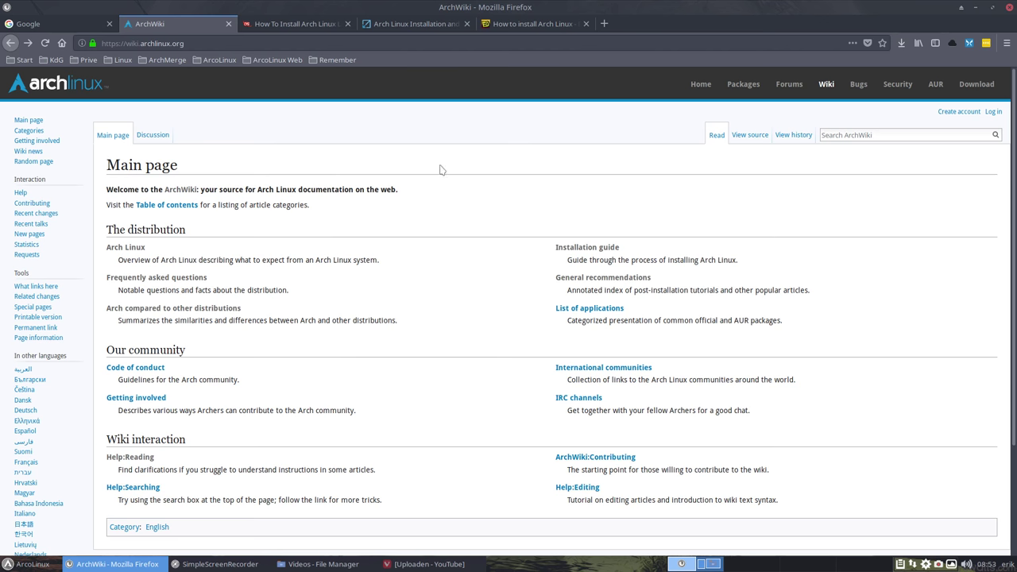
# - Browse the OSTechNix install guide, then the tecmint UEFI guide's partitioning screenshots
pyautogui.click(300, 25)
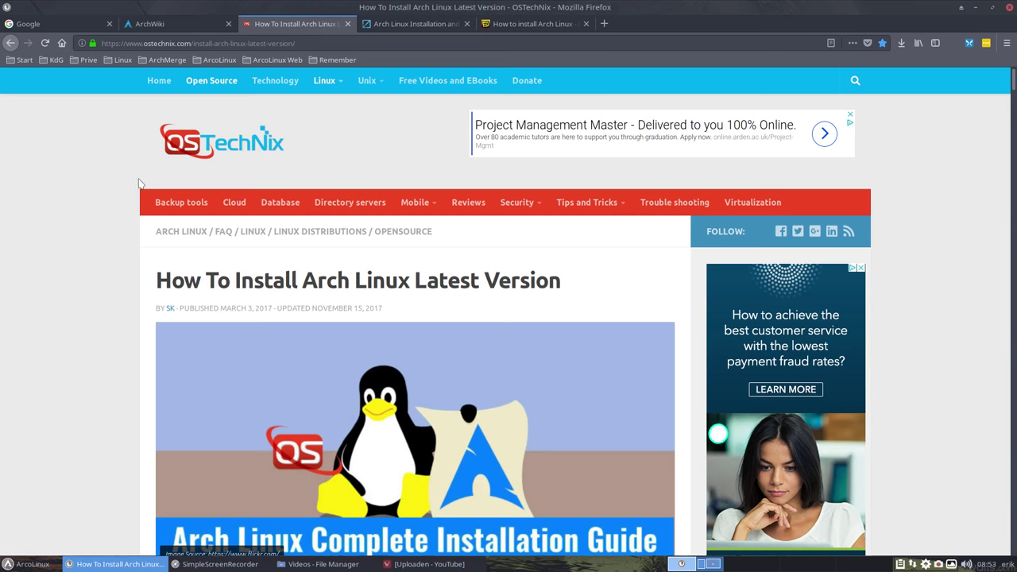
pyautogui.scroll(-5, 139, 183)
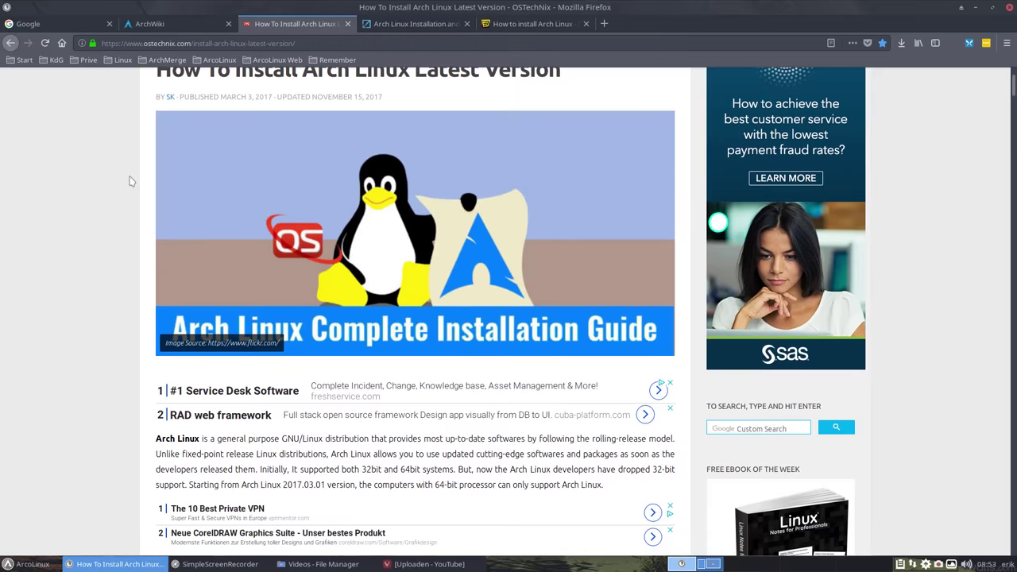
pyautogui.scroll(-2, 132, 182)
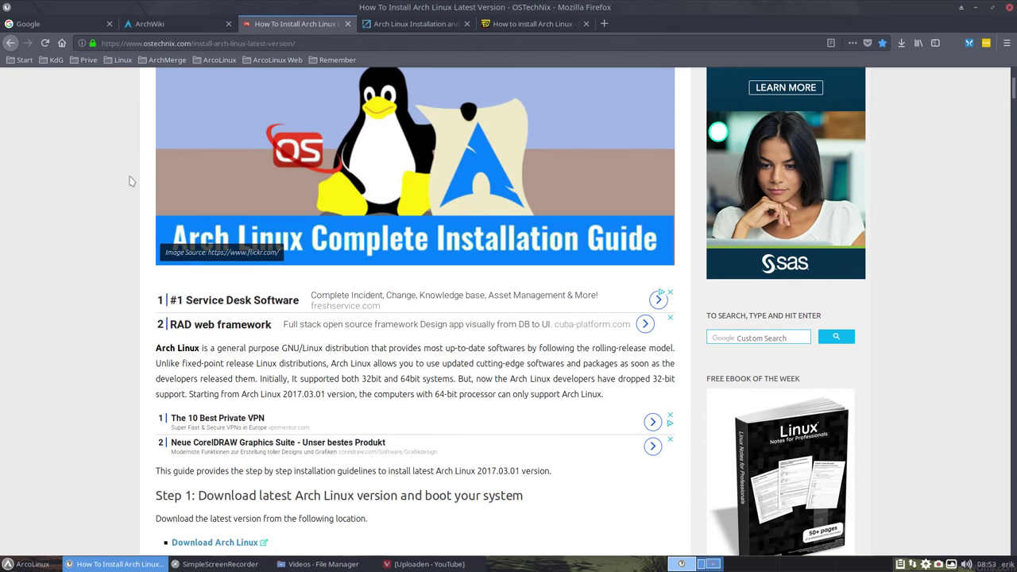
pyautogui.scroll(-4, 132, 181)
pyautogui.scroll(-2, 132, 181)
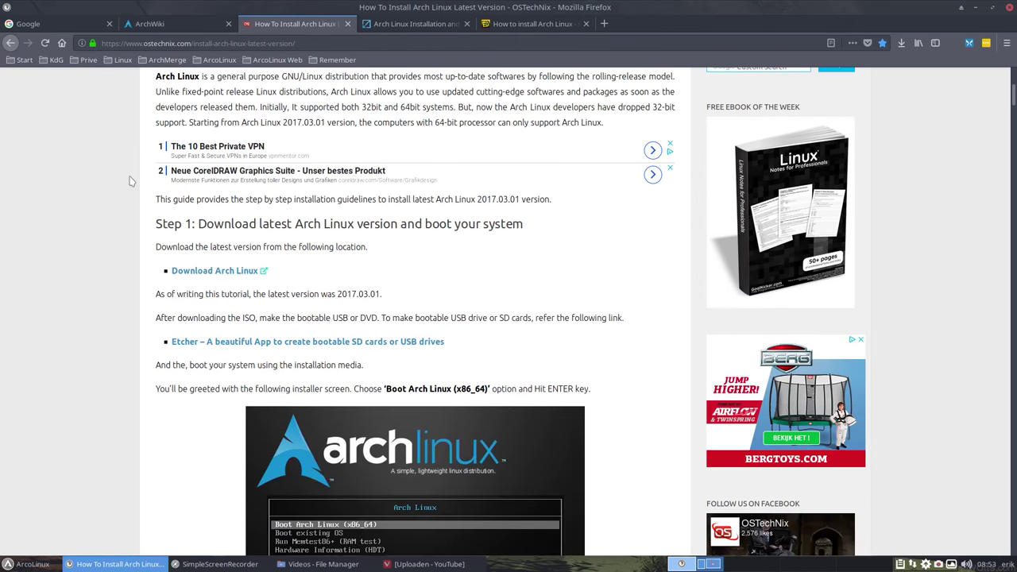
pyautogui.scroll(12, 132, 181)
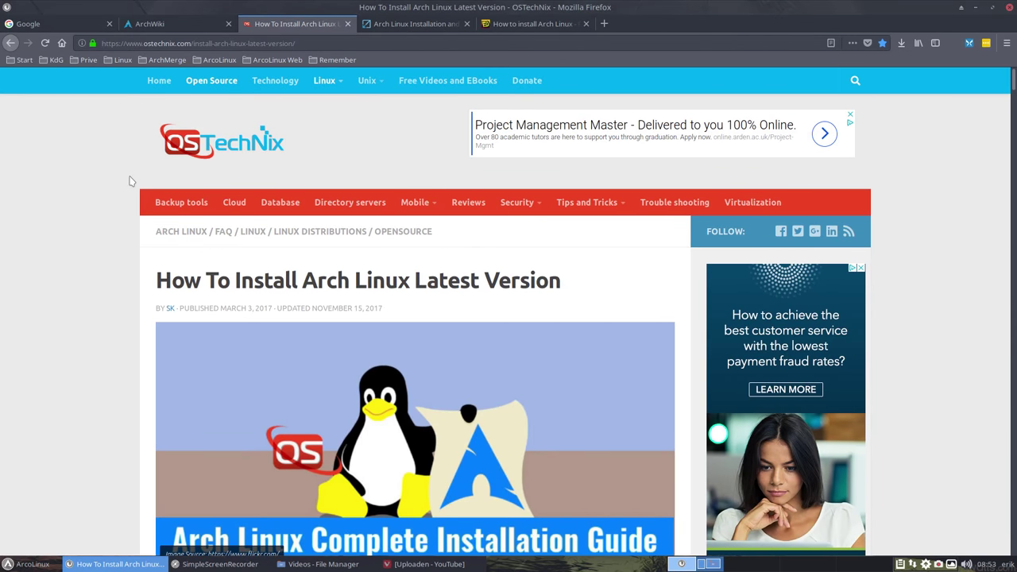
pyautogui.click(415, 25)
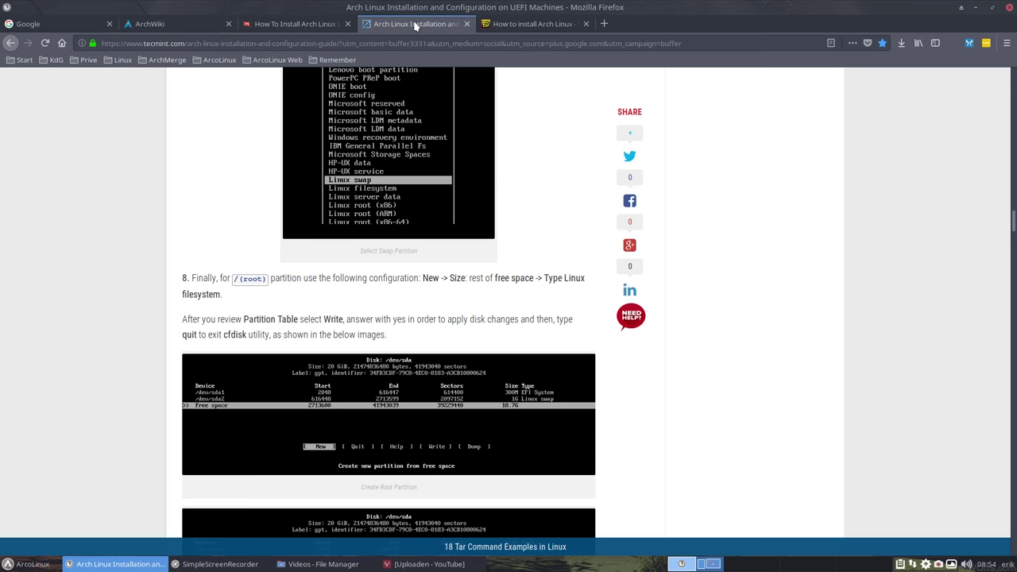
pyautogui.scroll(5, 441, 198)
pyautogui.scroll(3, 450, 190)
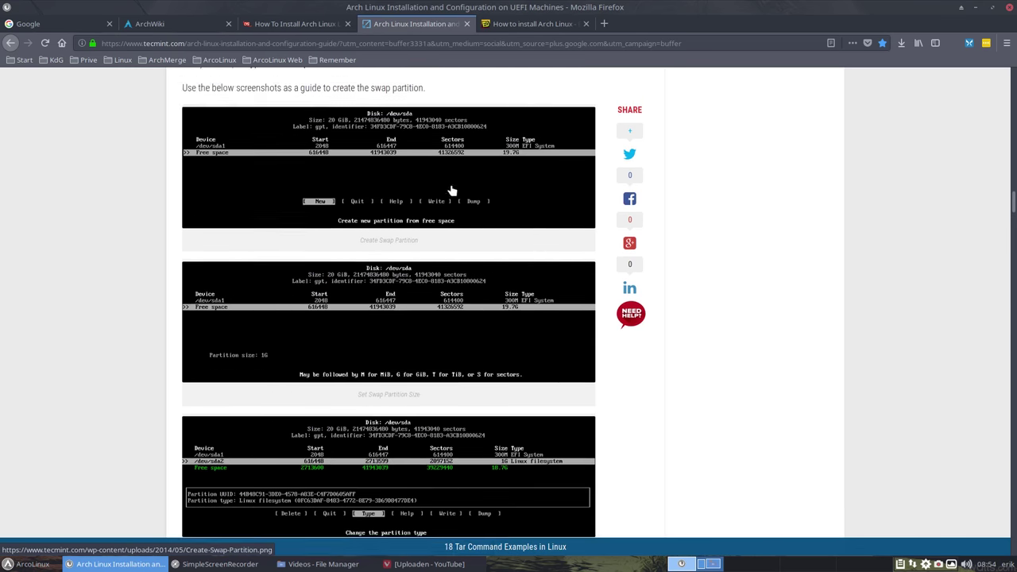
pyautogui.scroll(5, 450, 191)
pyautogui.scroll(3, 468, 159)
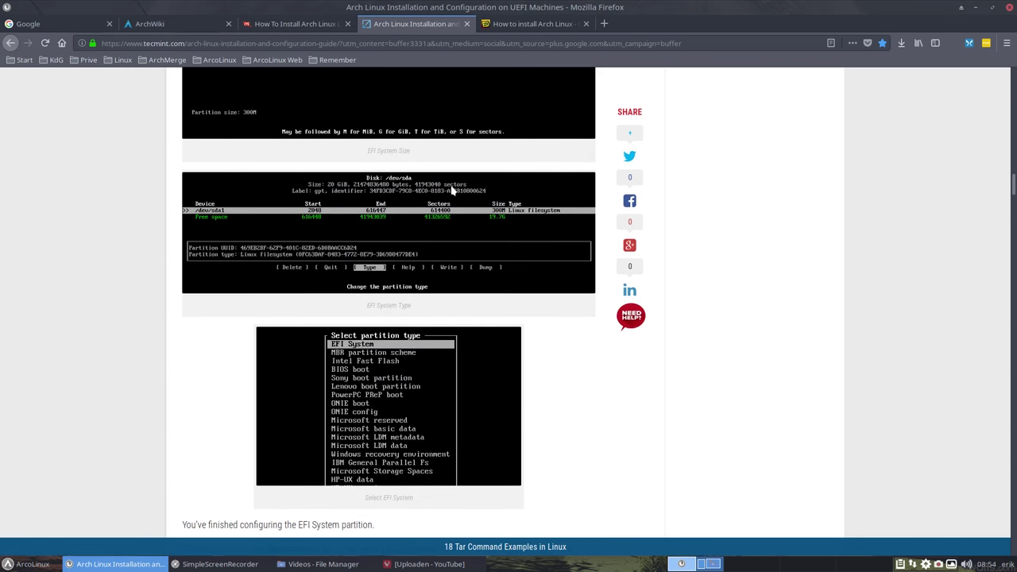
# - Revisit the erikdubois.be install article at its top, then switch to the ArchWiki tab
pyautogui.click(533, 25)
pyautogui.scroll(5, 534, 216)
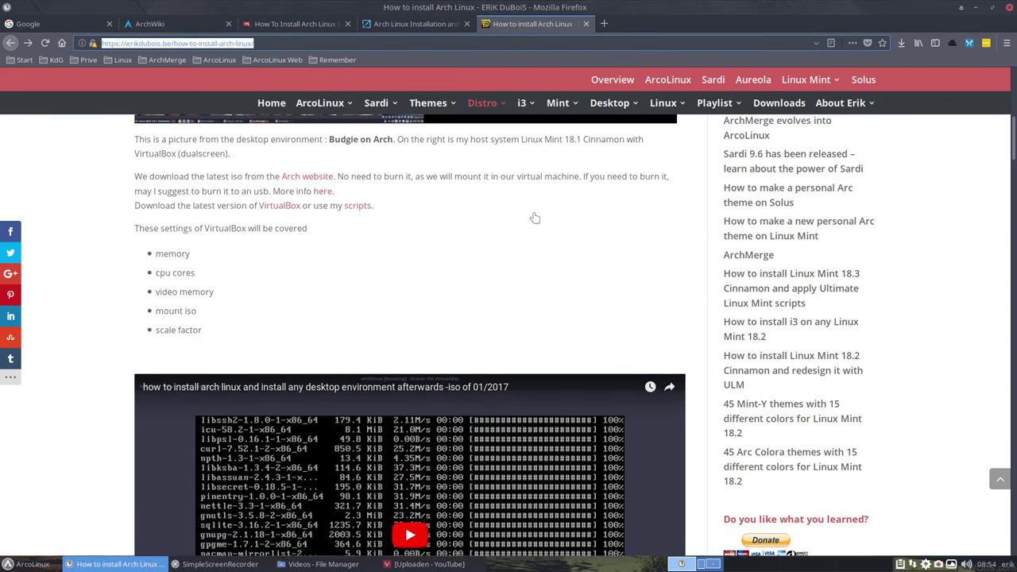
pyautogui.scroll(6, 534, 217)
pyautogui.scroll(2, 534, 217)
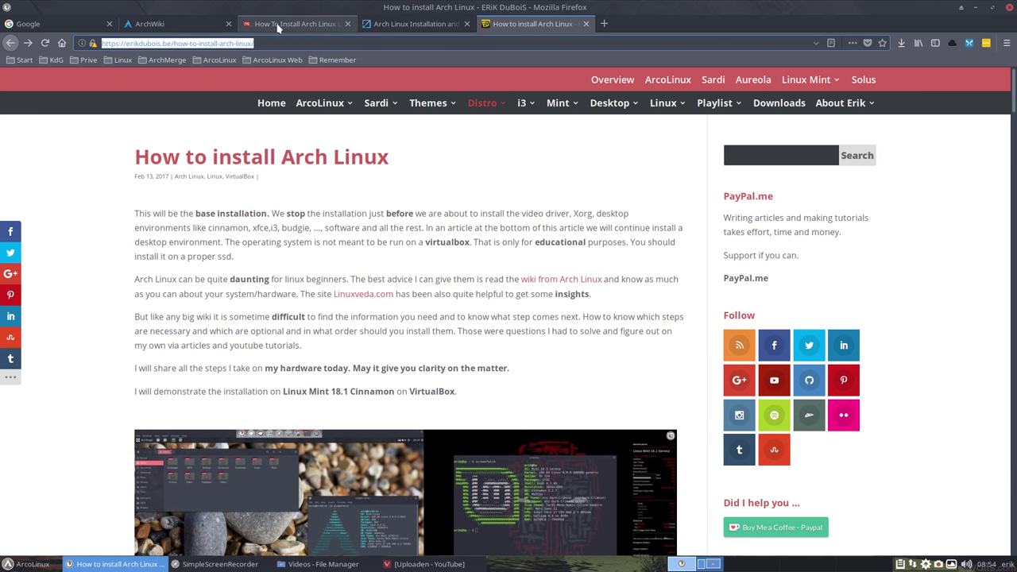
pyautogui.click(148, 26)
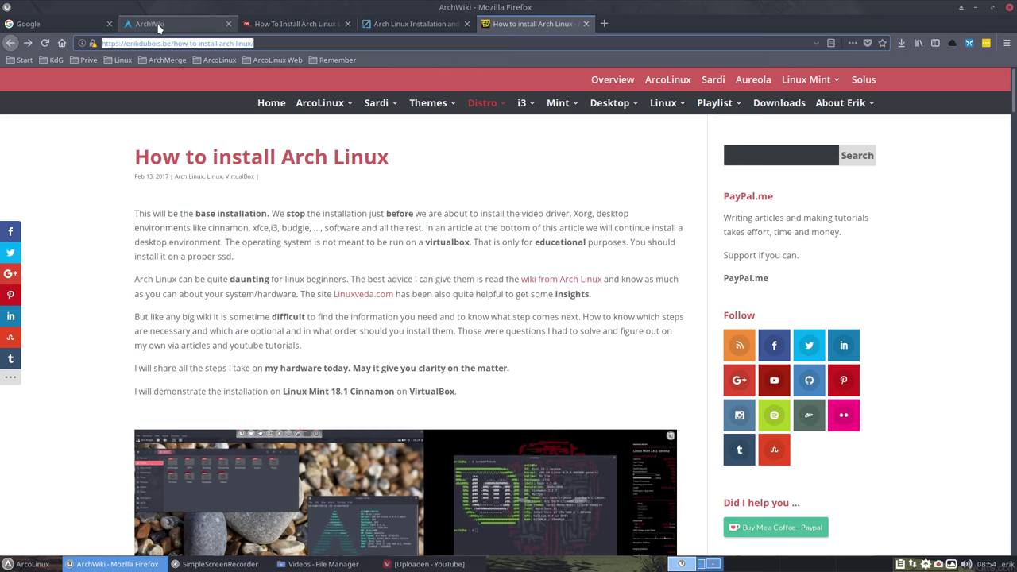